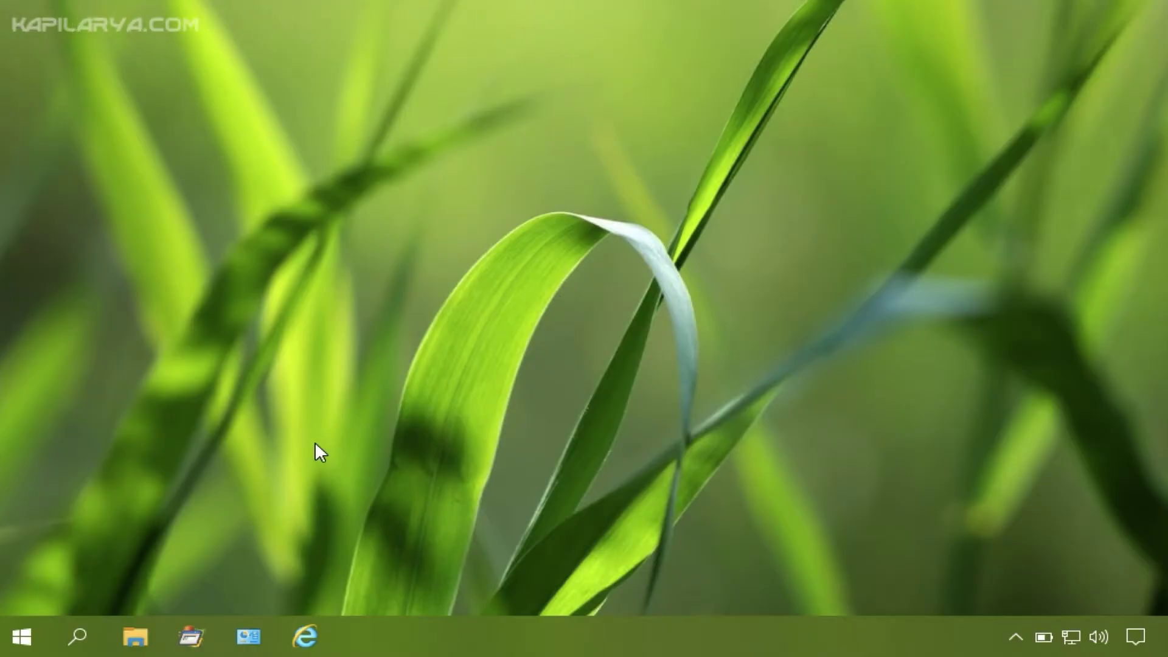
# Open the Start button's Win+X quick menu to reach Settings
pyautogui.rightClick(40, 626)
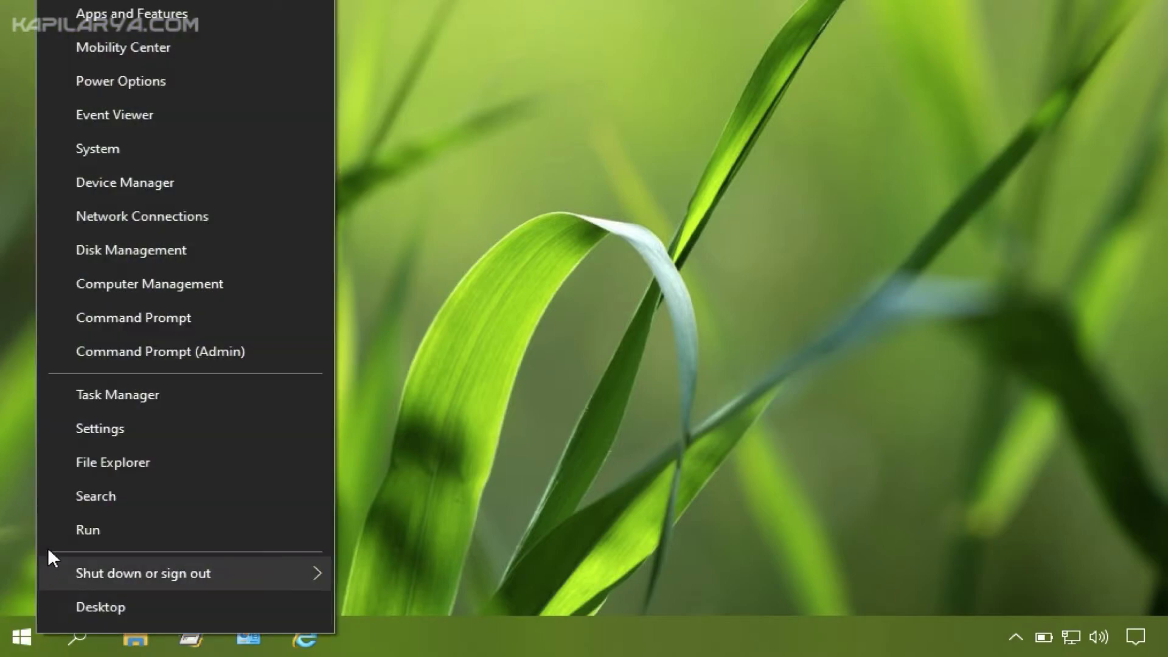
# Launch Settings and go to Accounts > Access work or school
pyautogui.click(71, 431)
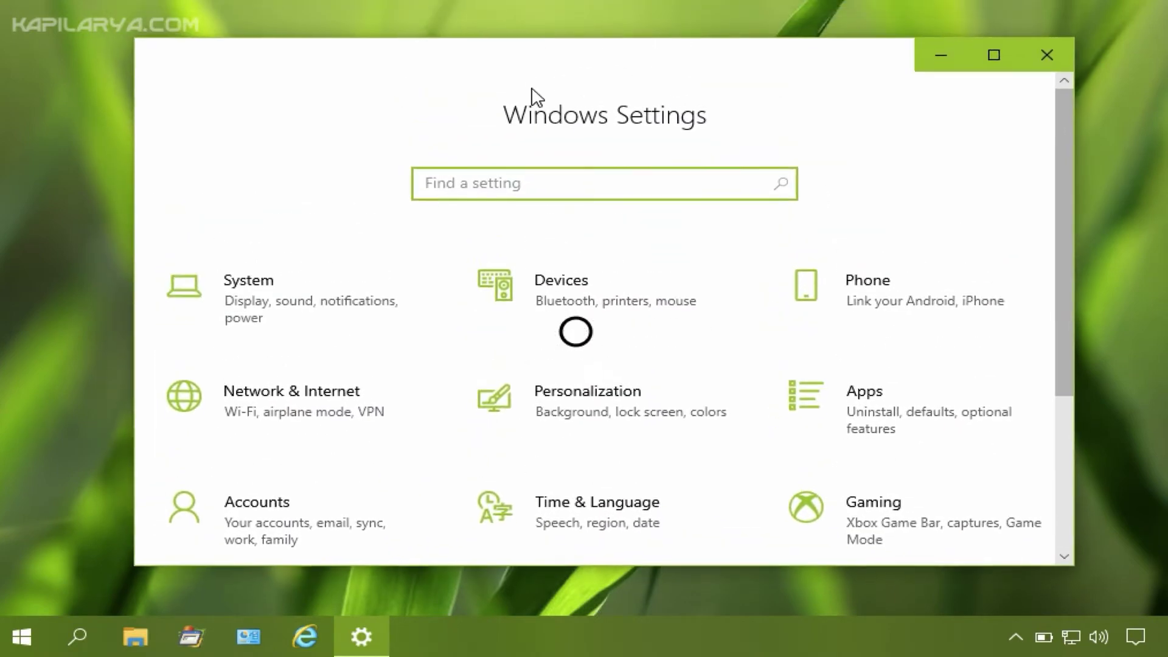
pyautogui.click(301, 531)
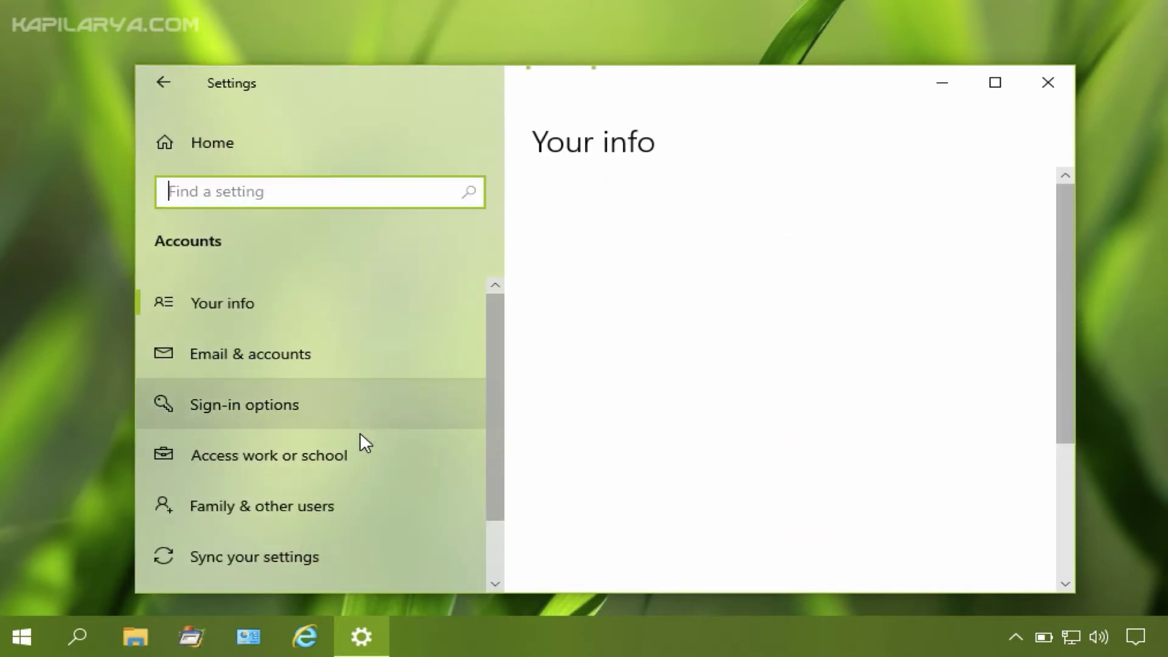
pyautogui.click(359, 457)
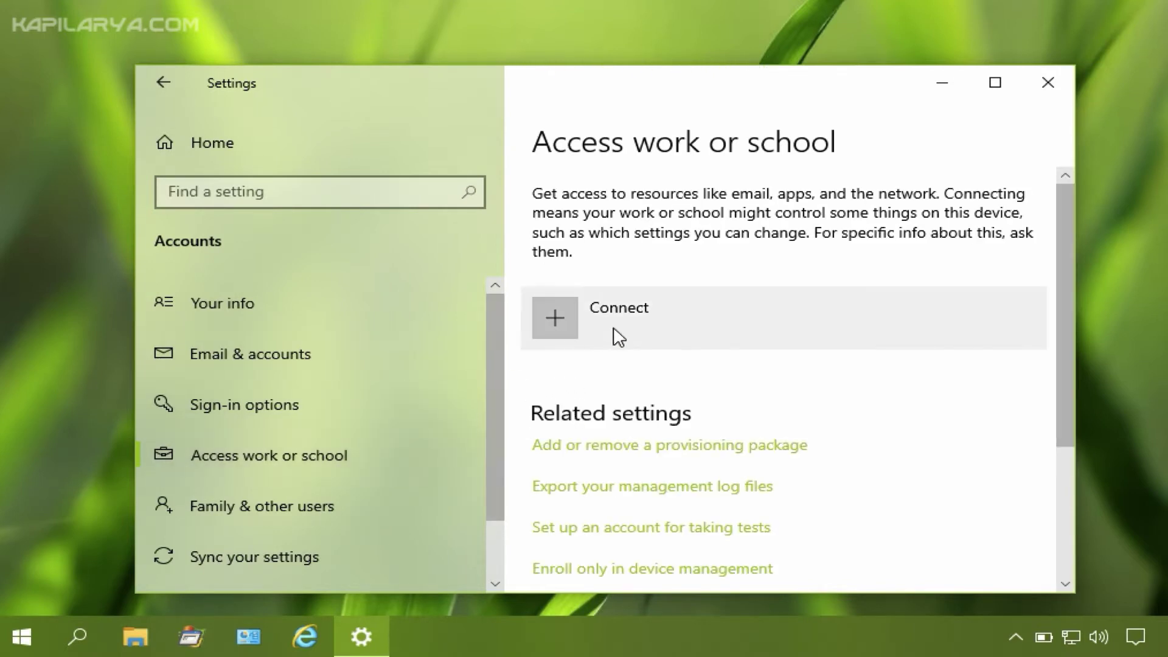
# Choose Connect, then join this device to Azure Active Directory
pyautogui.click(630, 336)
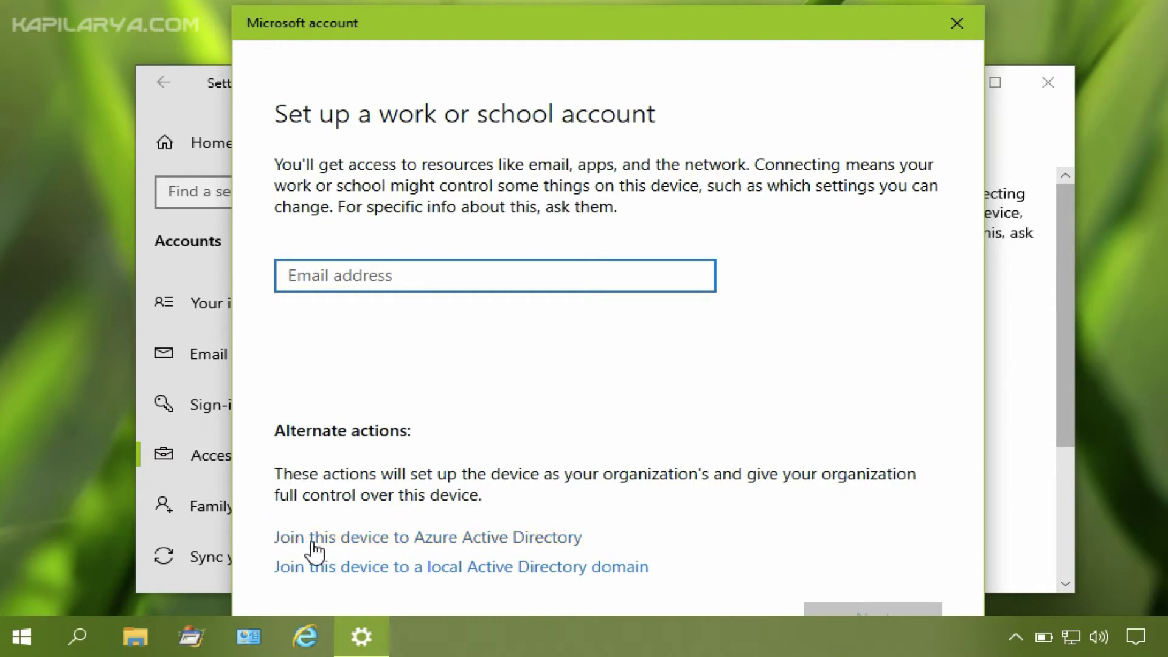
pyautogui.click(413, 540)
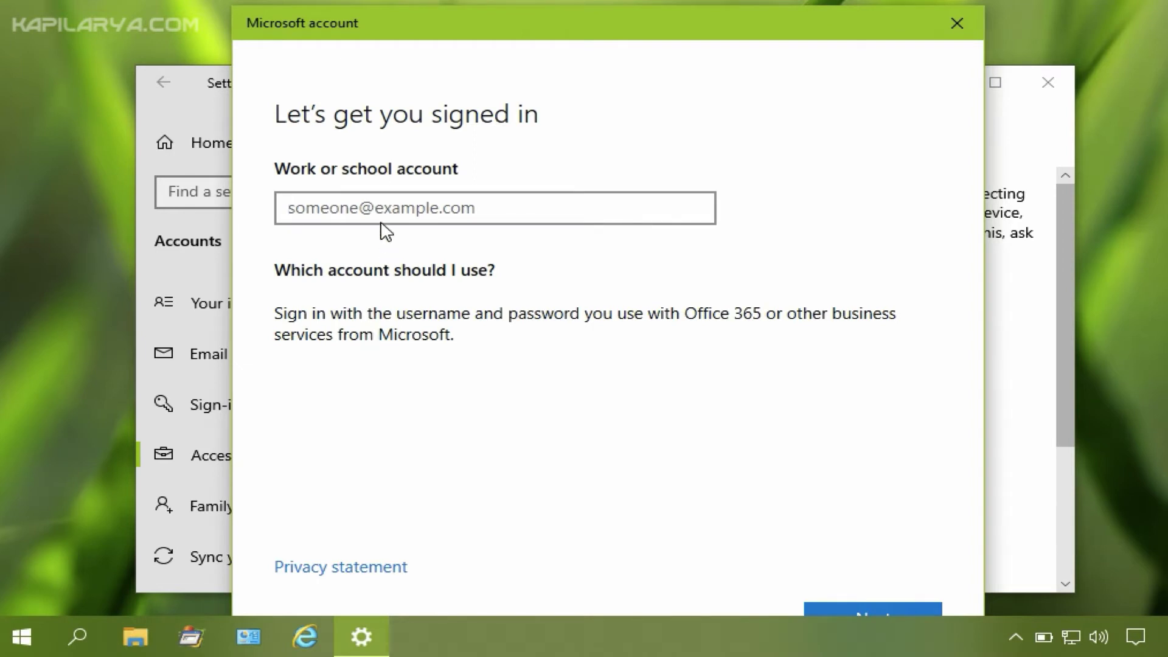
# Reposition the sign-in window and submit the work account email address
pyautogui.moveTo(378, 28); pyautogui.dragTo(362, 16)
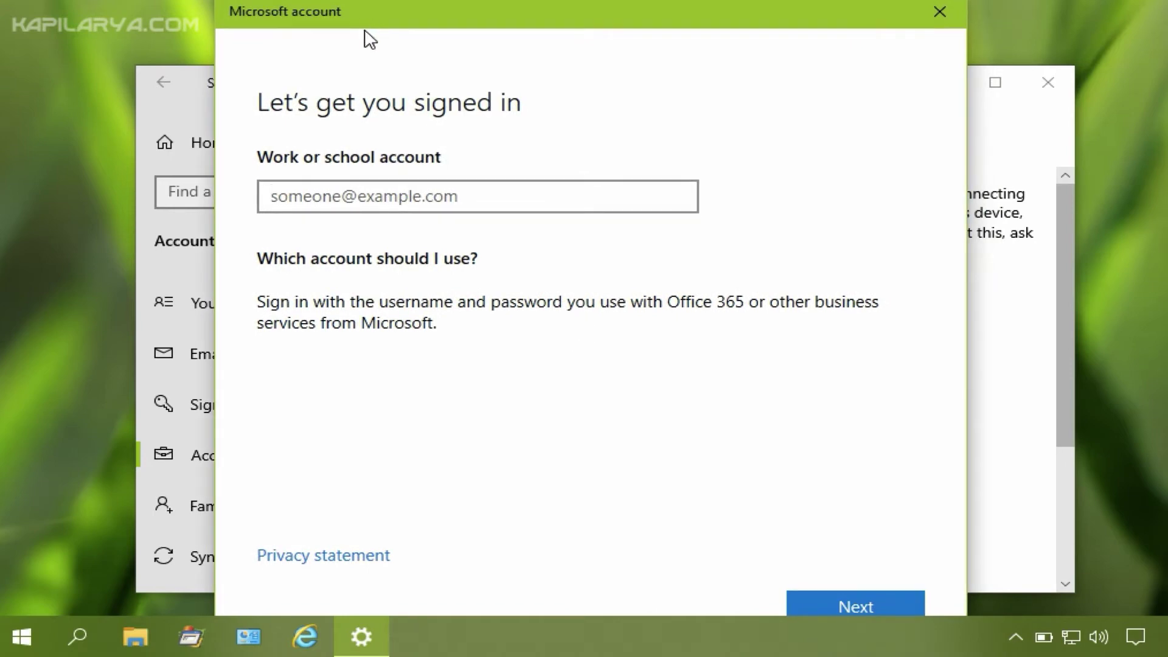
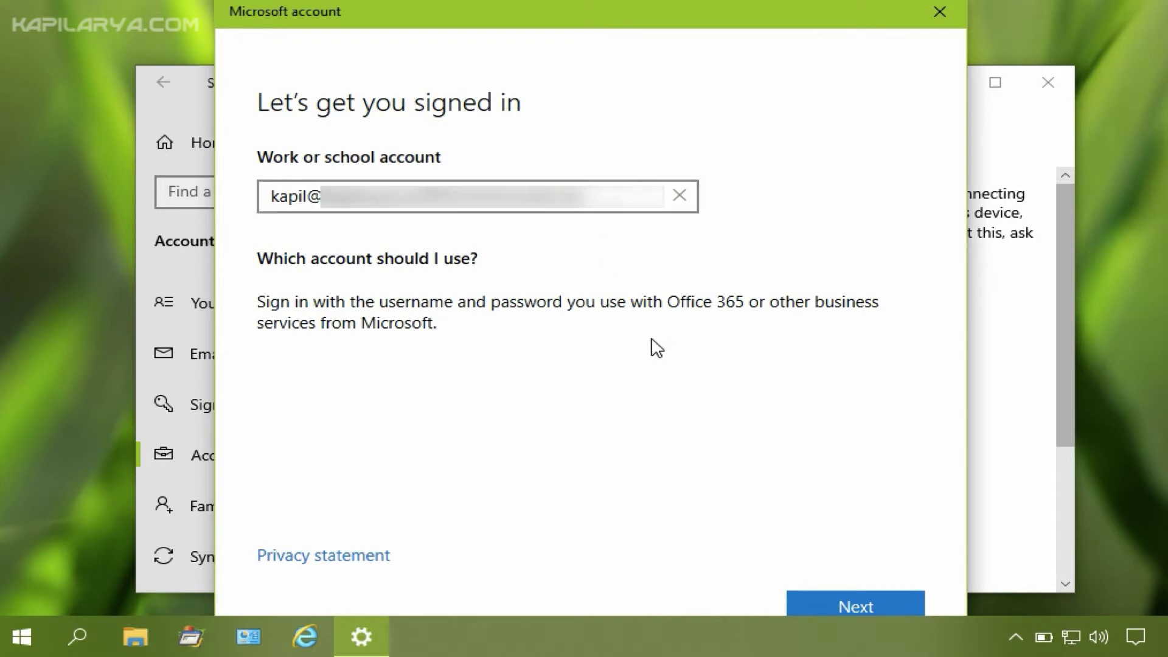
pyautogui.click(804, 608)
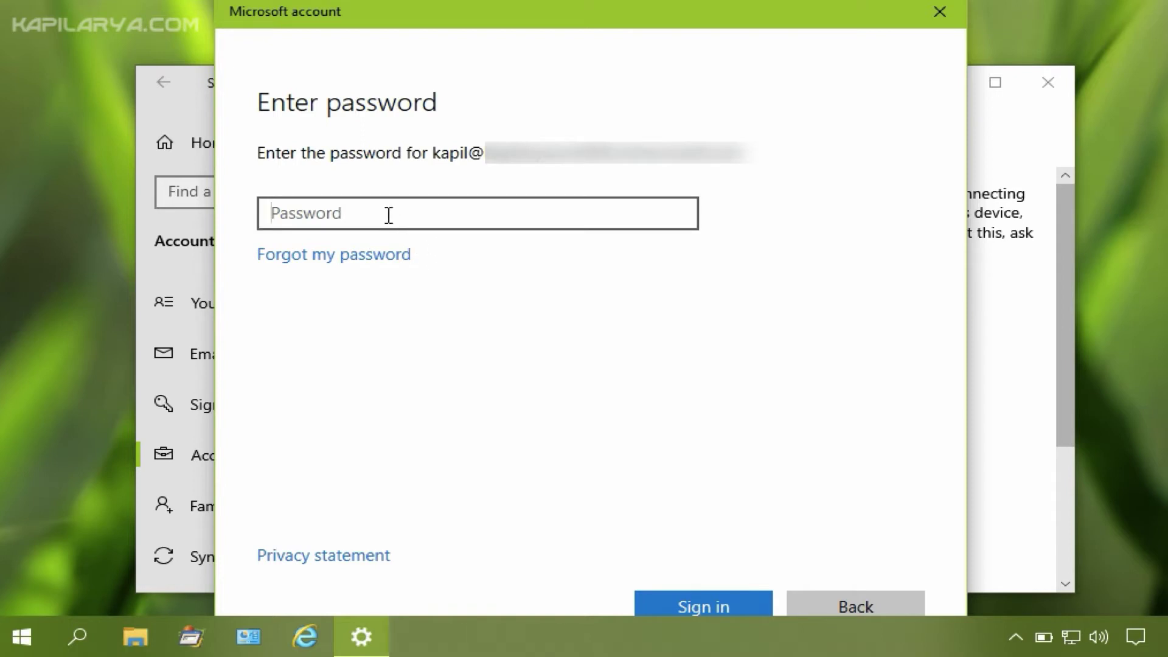
# Enter the account password with Caps Lock on and sign in
pyautogui.press('capslock')
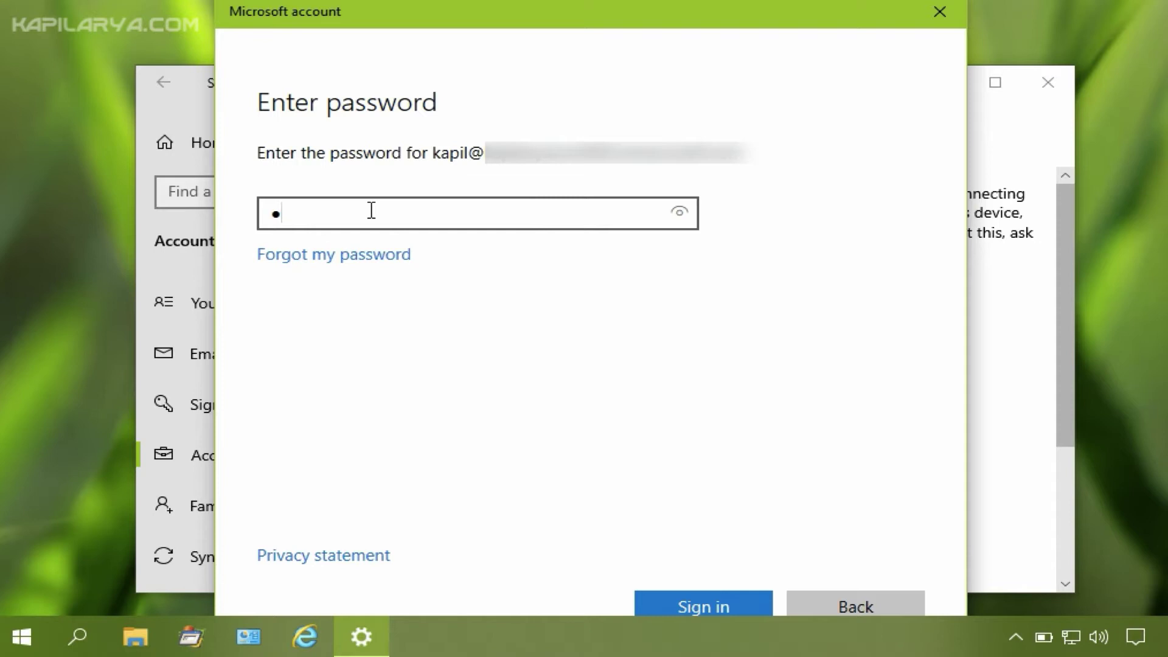
pyautogui.click(655, 606)
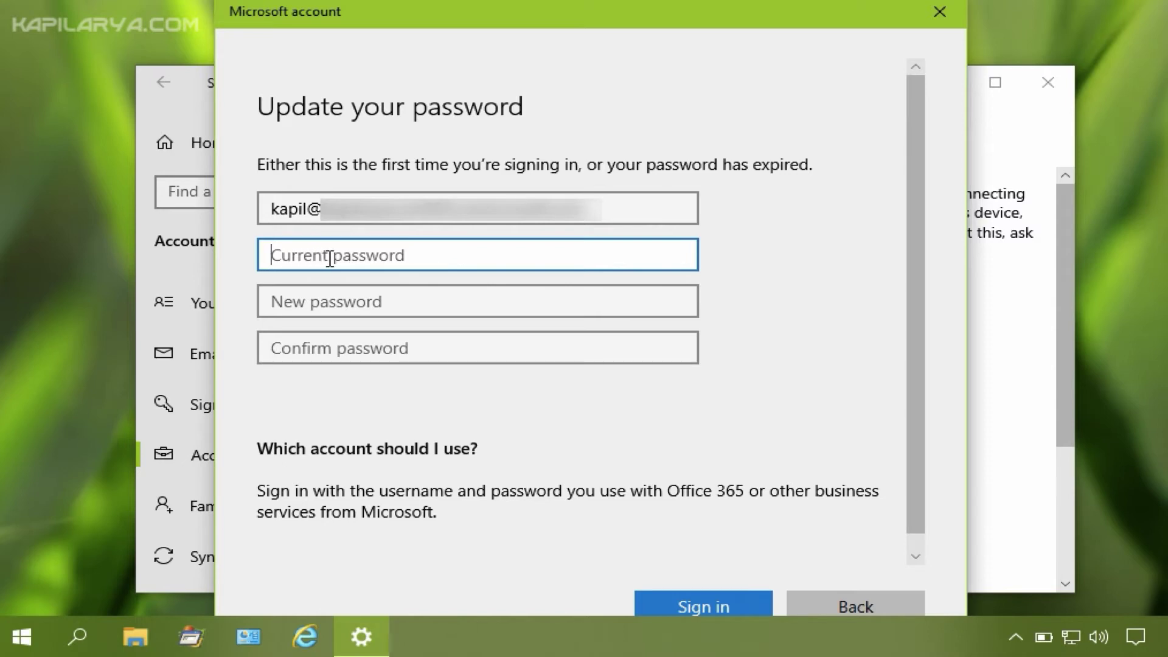
# Enter the current password, correcting a mistyped first attempt
pyautogui.press('capslock')
pyautogui.write('**')
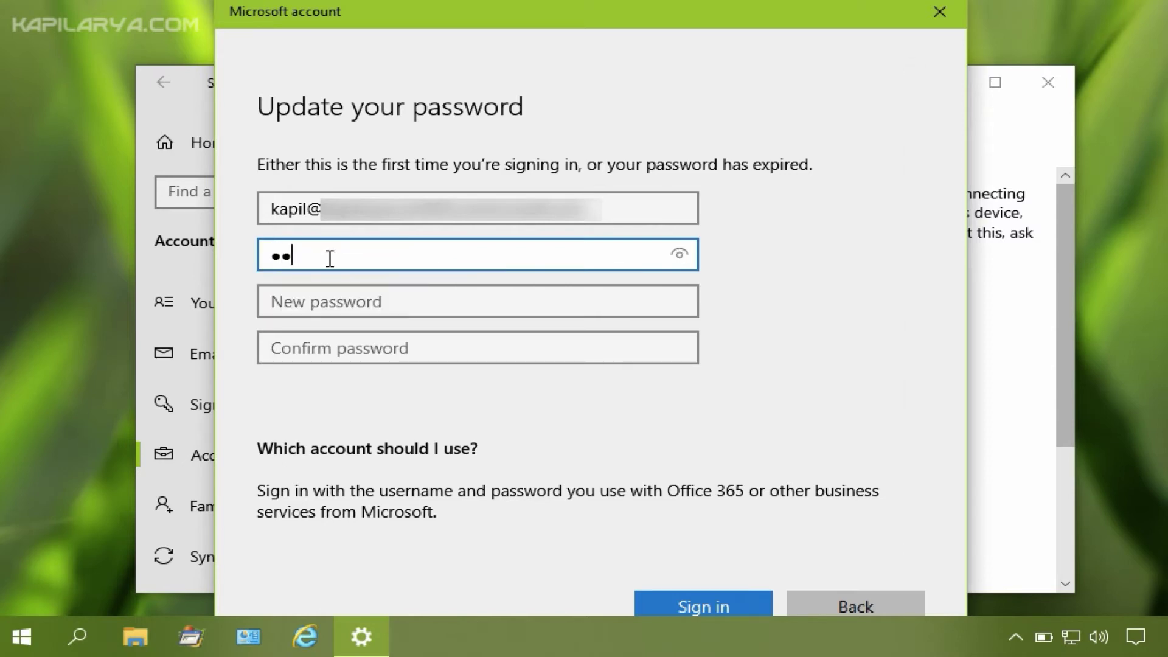
pyautogui.write('***')
pyautogui.press('BackSpace')
pyautogui.press('BackSpace')
pyautogui.press('BackSpace')
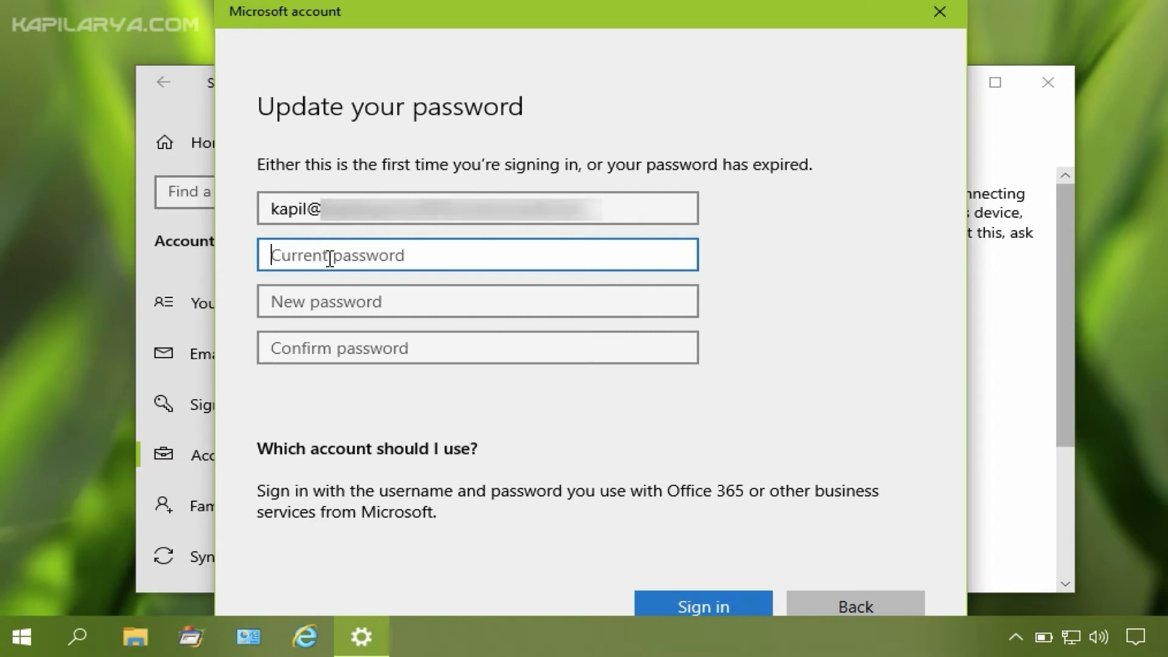
pyautogui.press('capslock')
pyautogui.write('**')
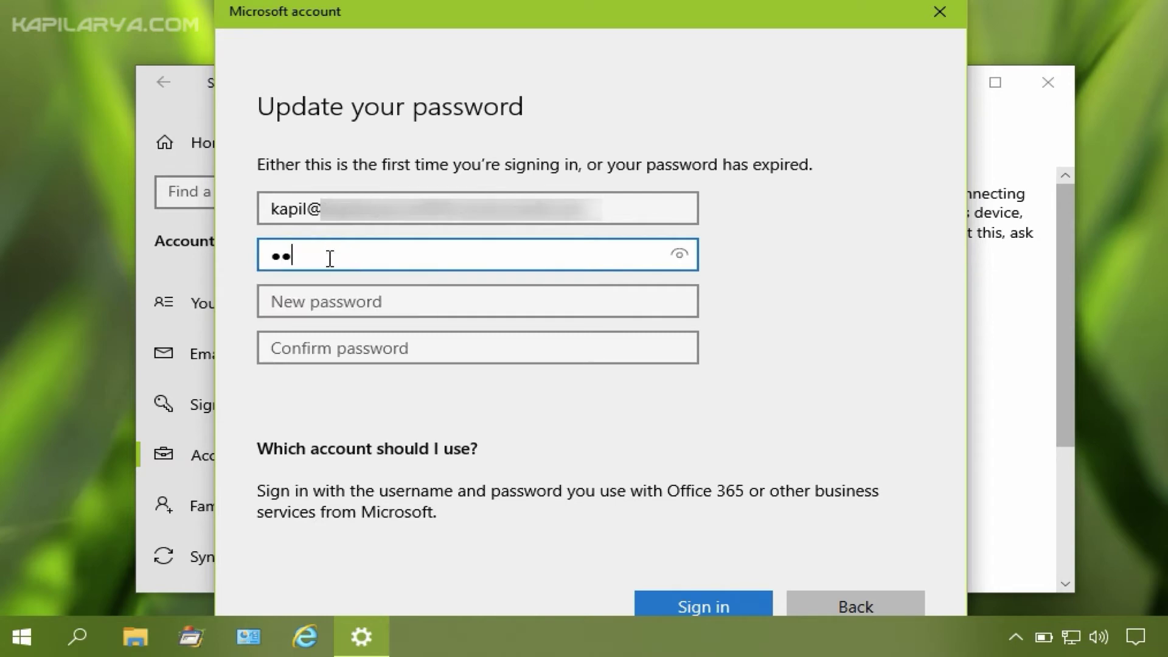
pyautogui.write('*')
pyautogui.write('*****')
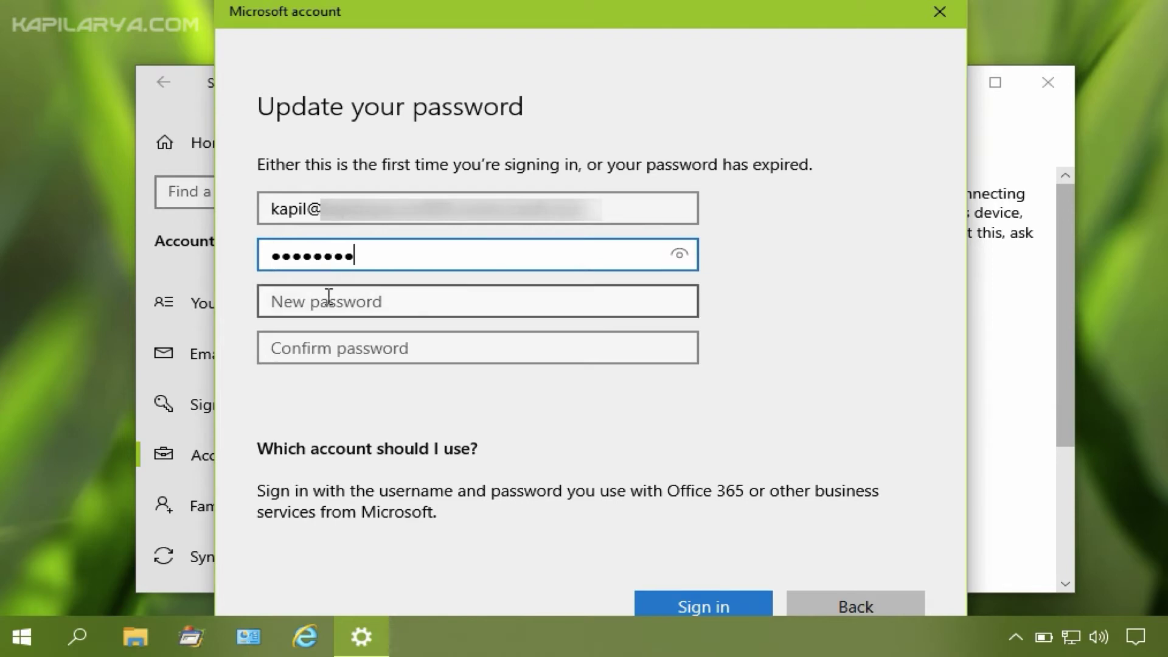
# Type the new password and start retyping it under Confirm password
pyautogui.click(329, 300)
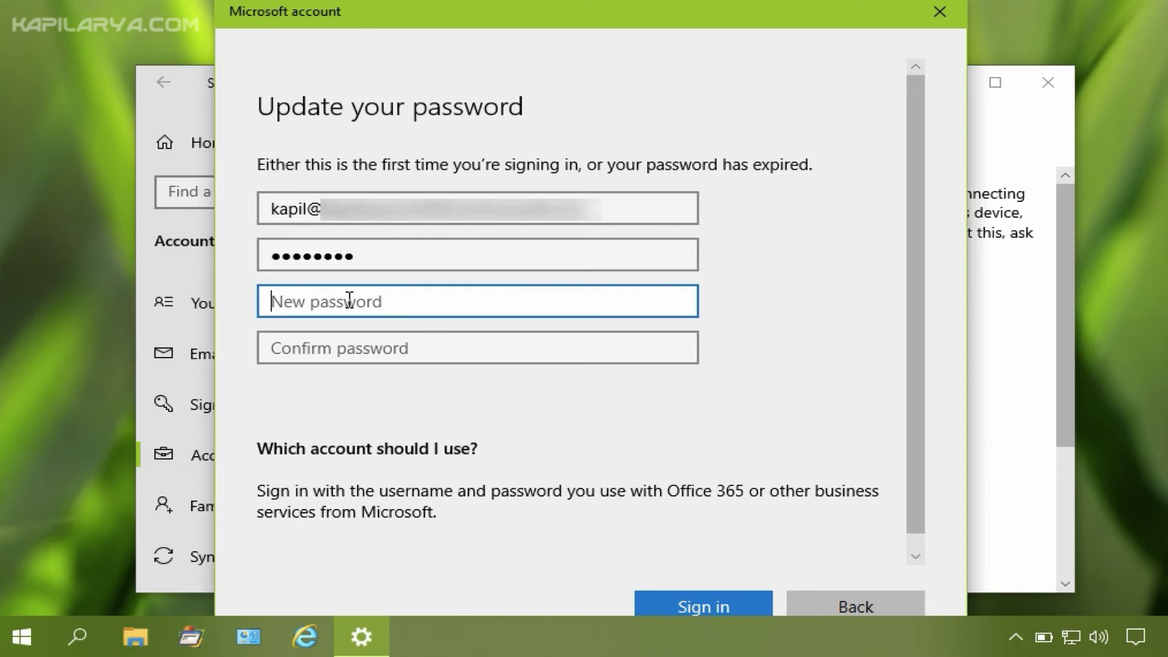
pyautogui.press('capslock')
pyautogui.write('********')
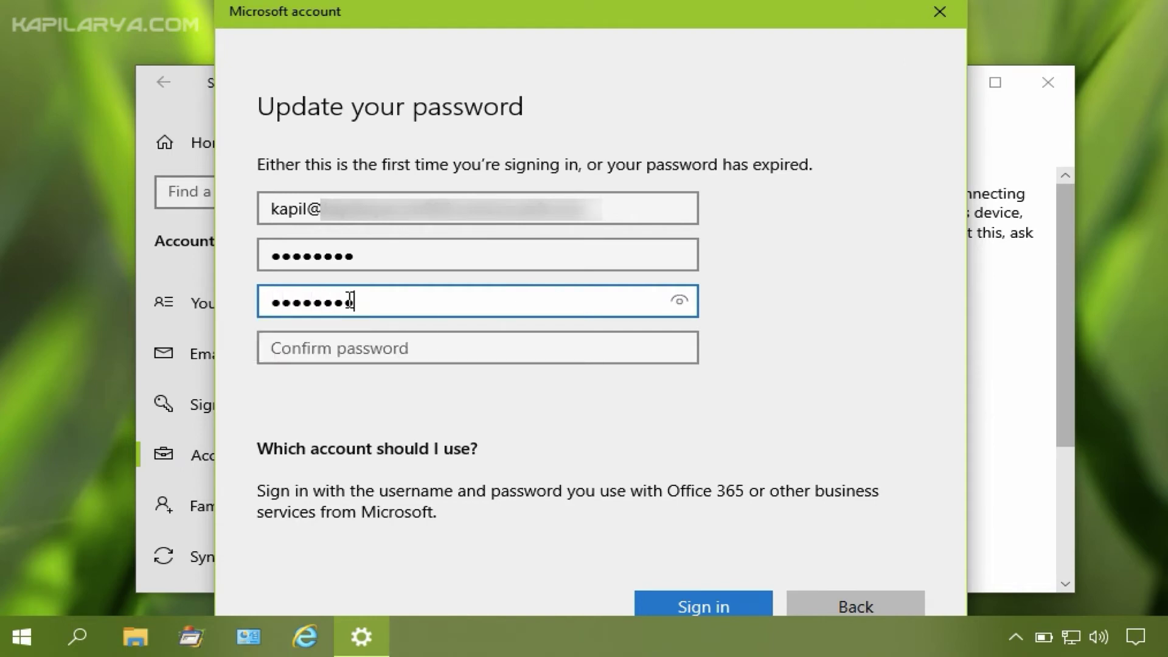
pyautogui.write('*')
pyautogui.click(307, 351)
pyautogui.press('capslock')
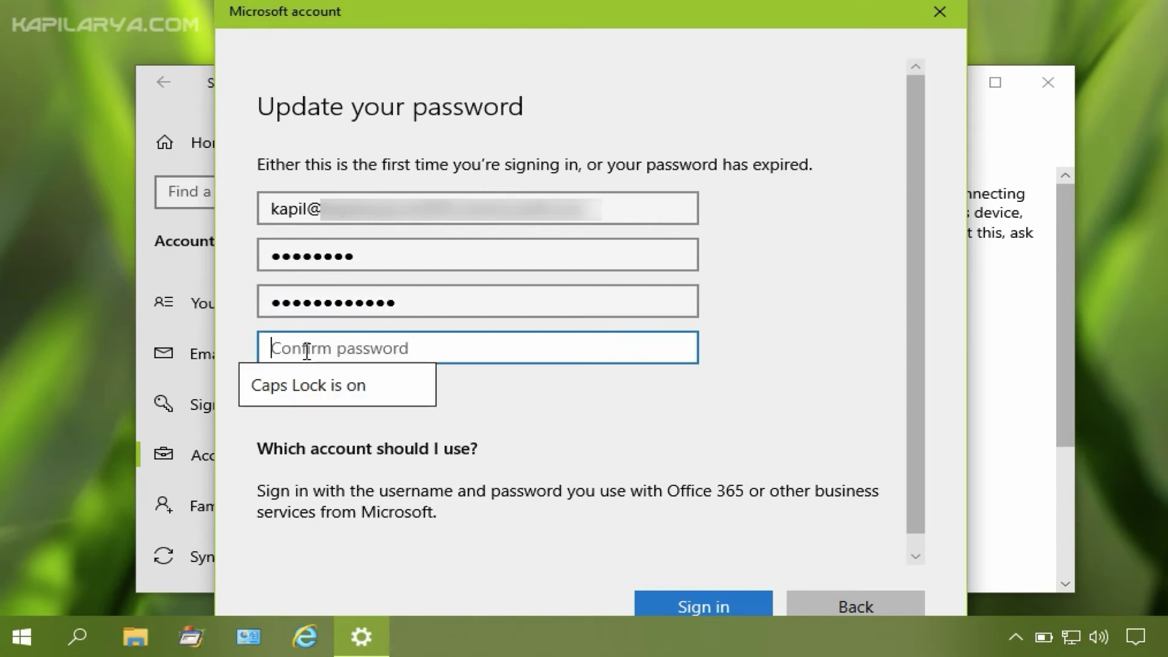
pyautogui.write('*****')
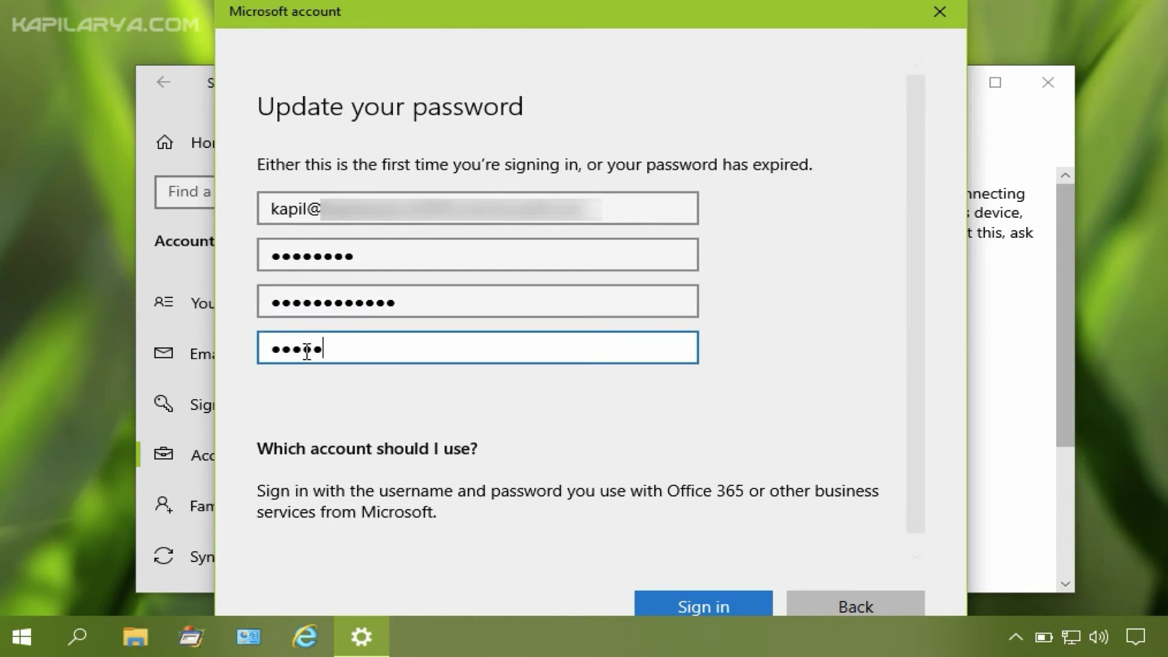
pyautogui.write('******')
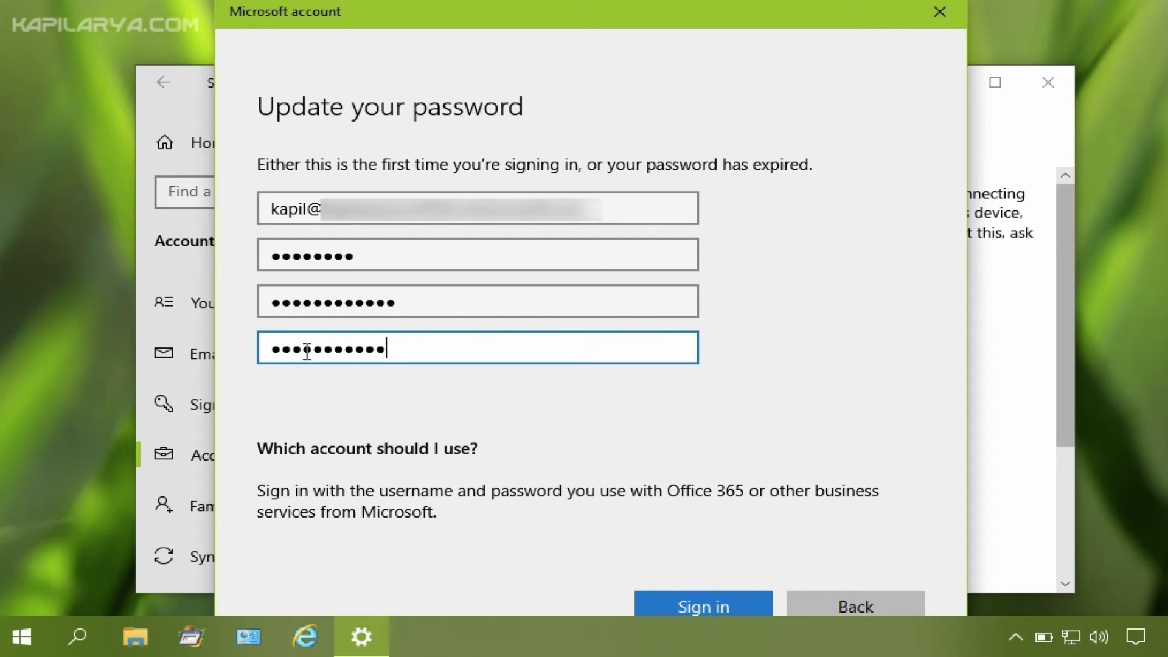
pyautogui.write('*')
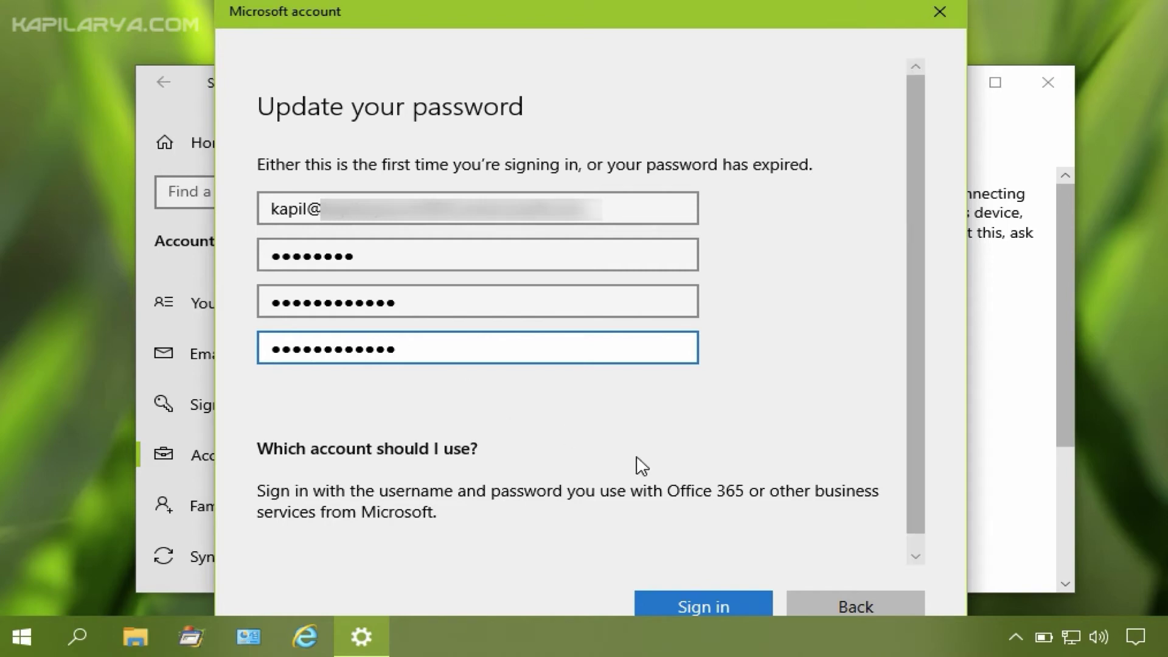
# Submit the updated password and wait for the organization confirmation dialog
pyautogui.click(650, 598)
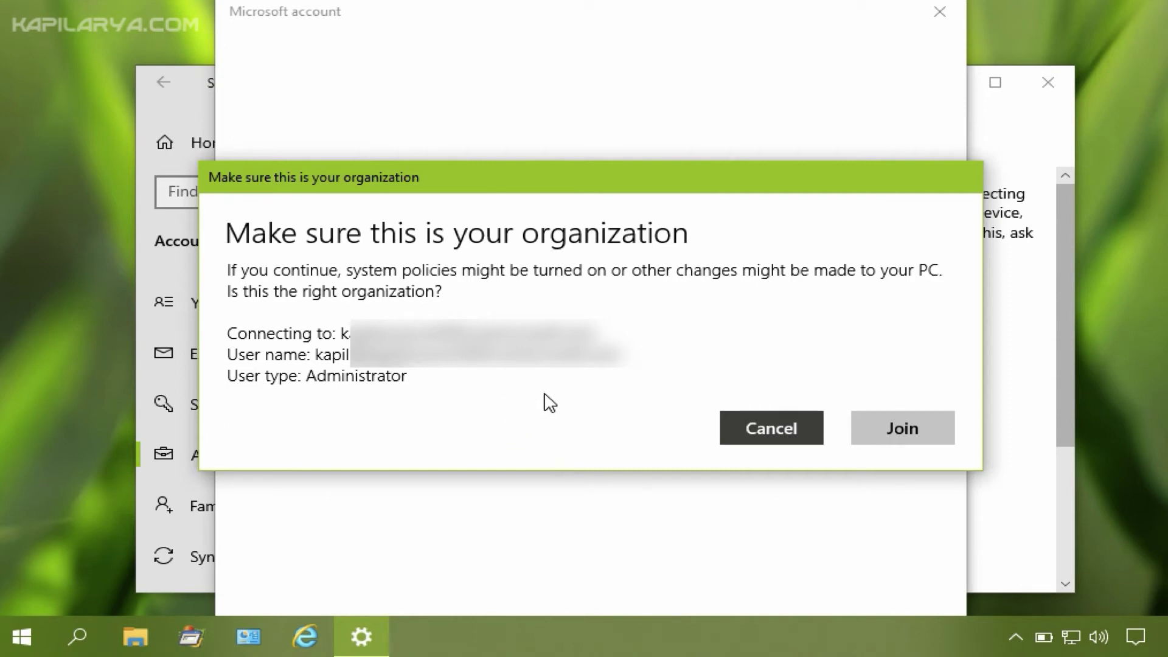
# Confirm joining the KapilArya.com organization as Administrator
pyautogui.click(865, 433)
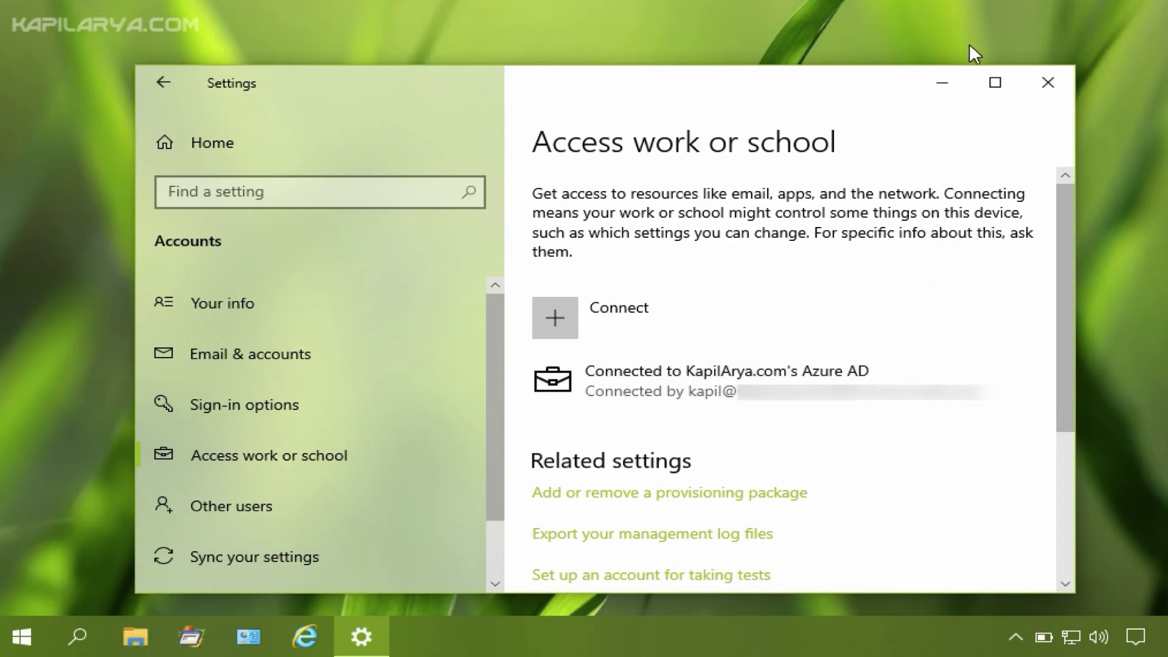
# Close Settings and sign out via the Start button's quick menu
pyautogui.click(1036, 82)
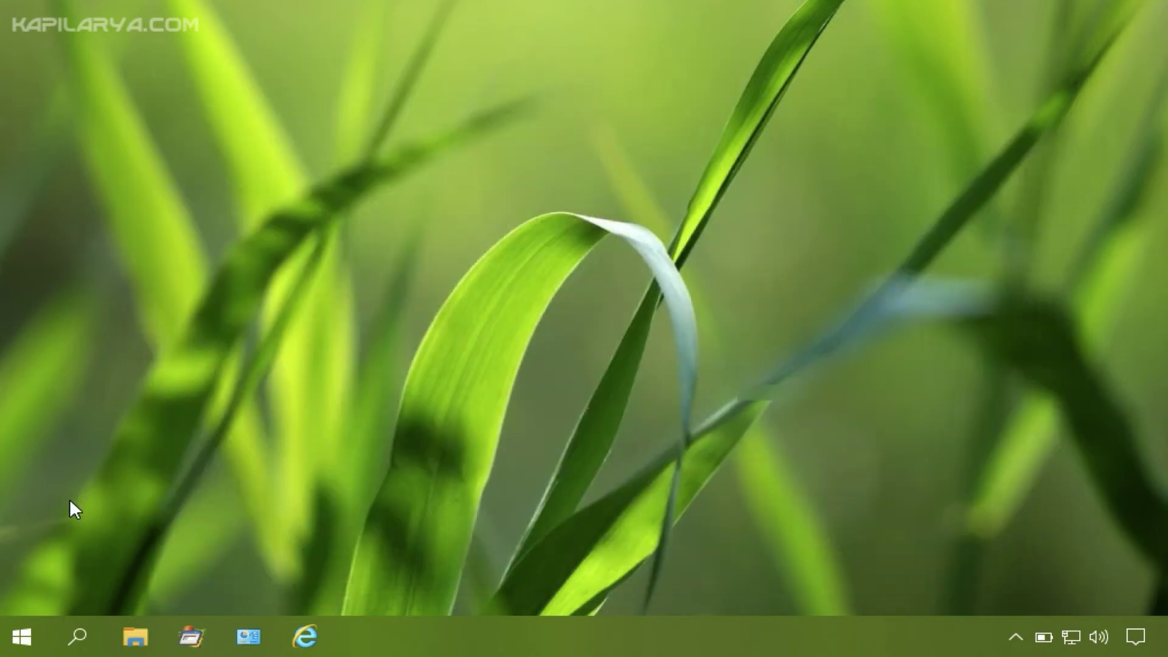
pyautogui.rightClick(23, 637)
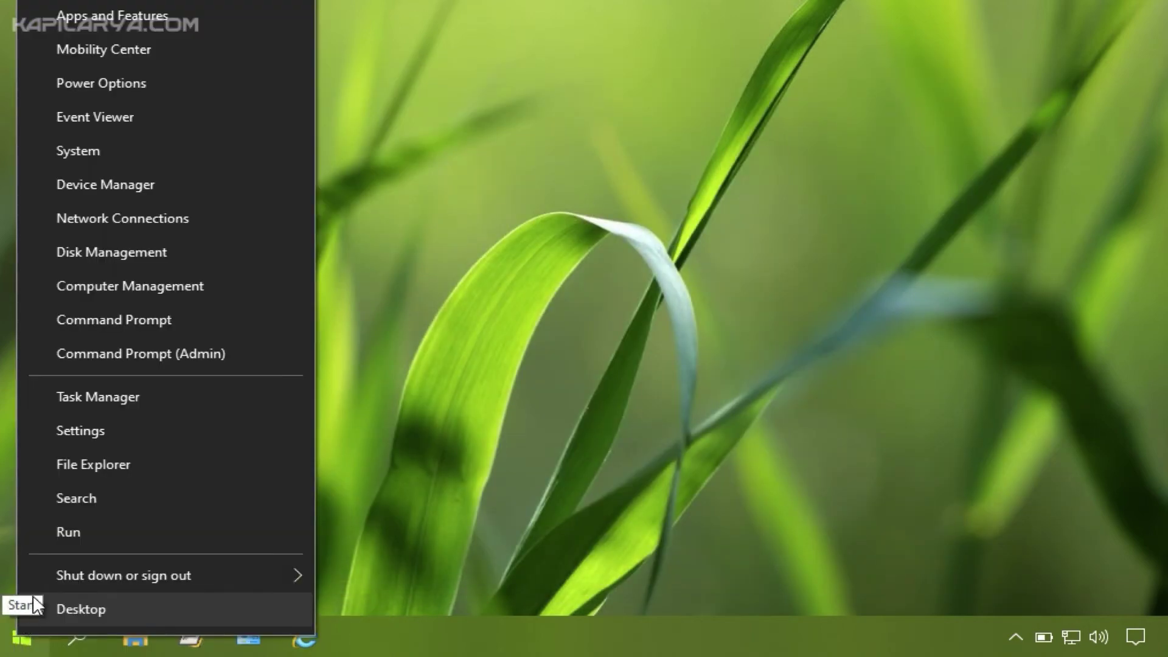
pyautogui.moveTo(122, 575)
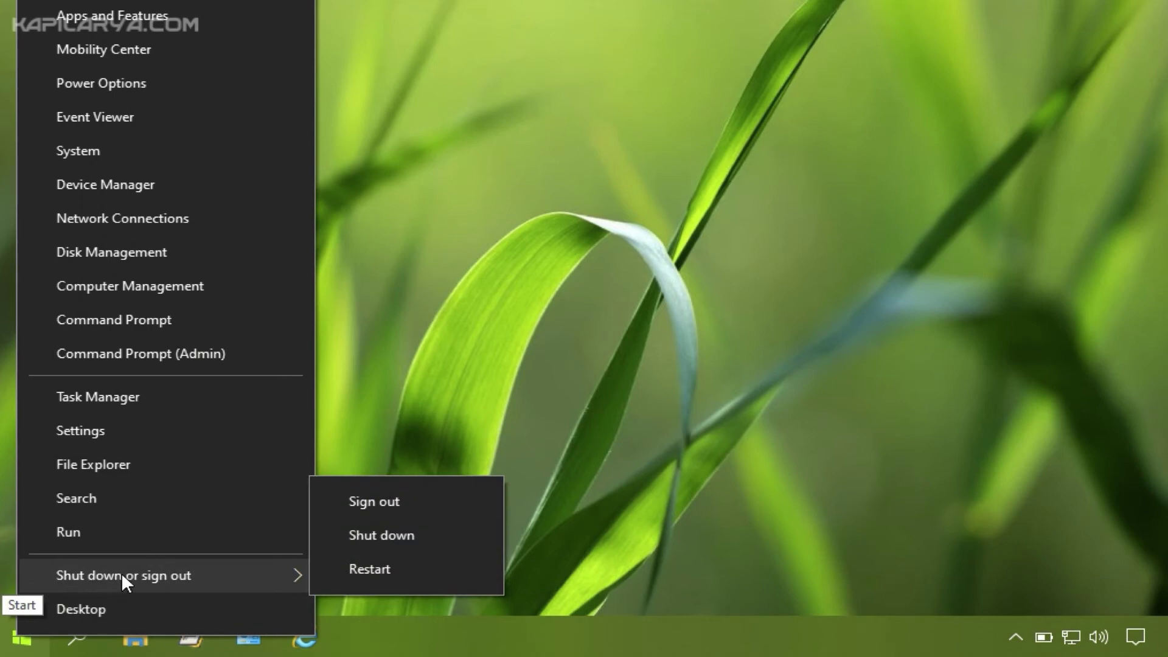
pyautogui.click(338, 504)
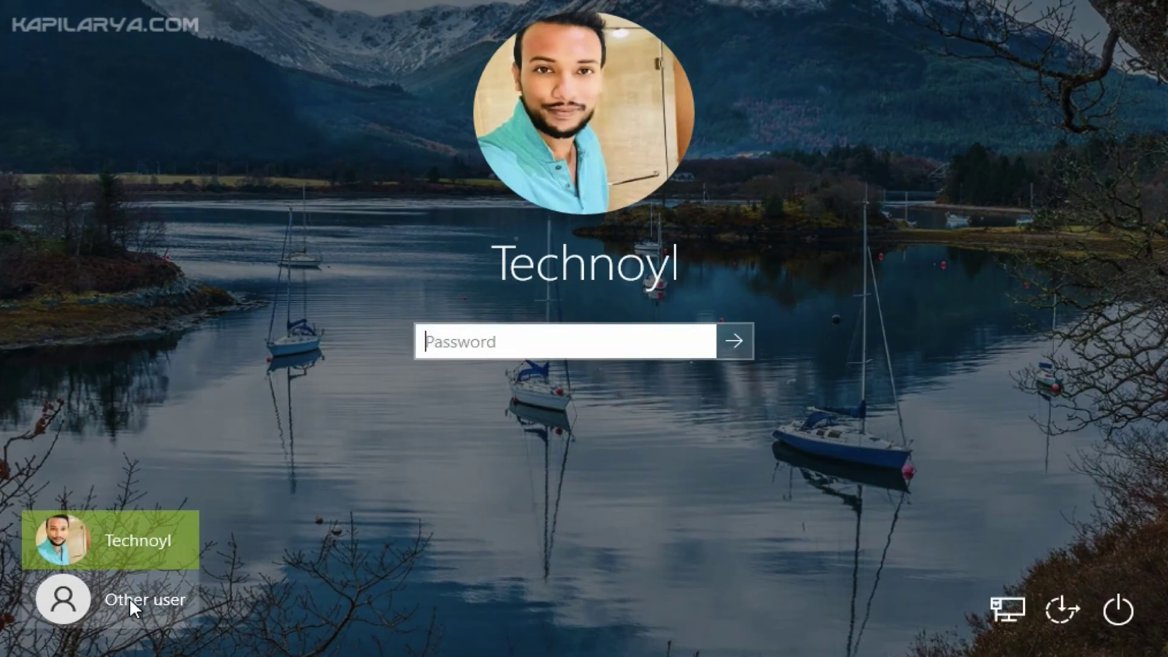
# Choose Other user, enter the Azure AD email, and begin typing the password
pyautogui.click(130, 602)
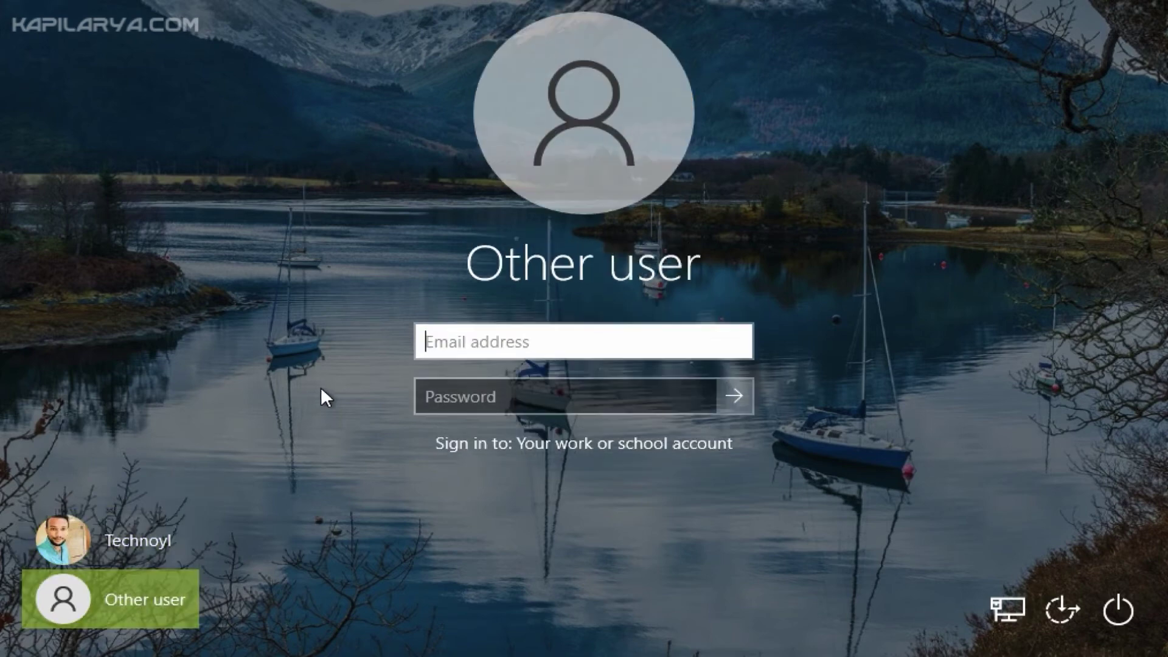
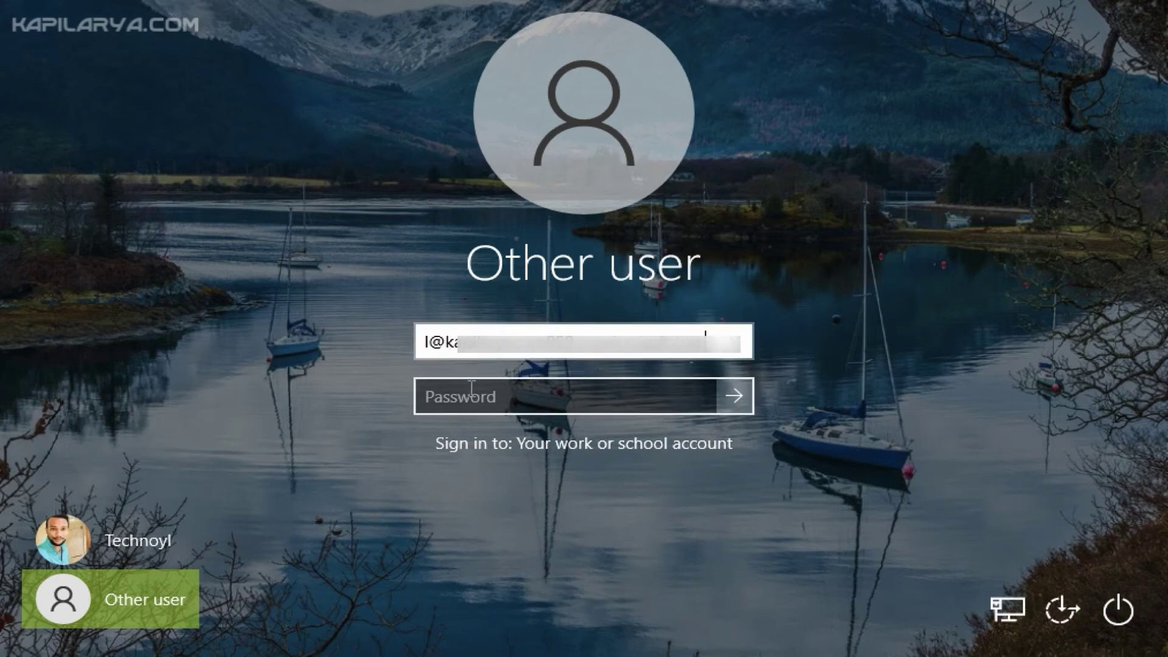
pyautogui.click(468, 395)
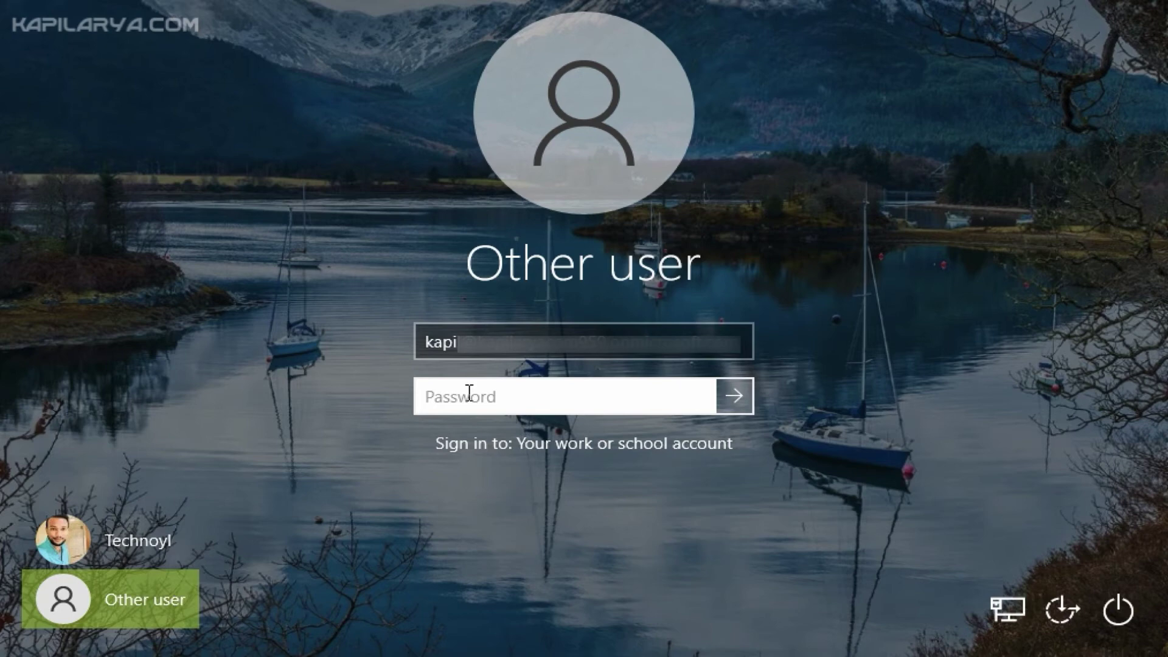
pyautogui.press('capslock')
pyautogui.write('*')
pyautogui.write('*******')
pyautogui.write('****')
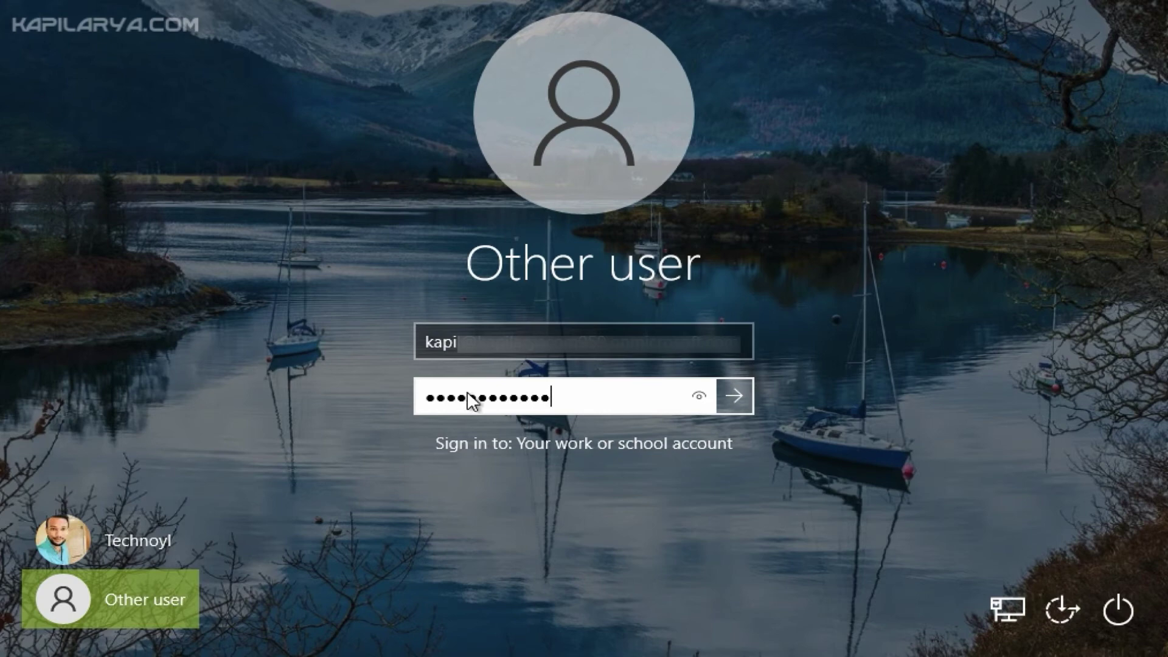
# Submit the Azure AD credentials and let the new work profile finish loading
pyautogui.press('Return')
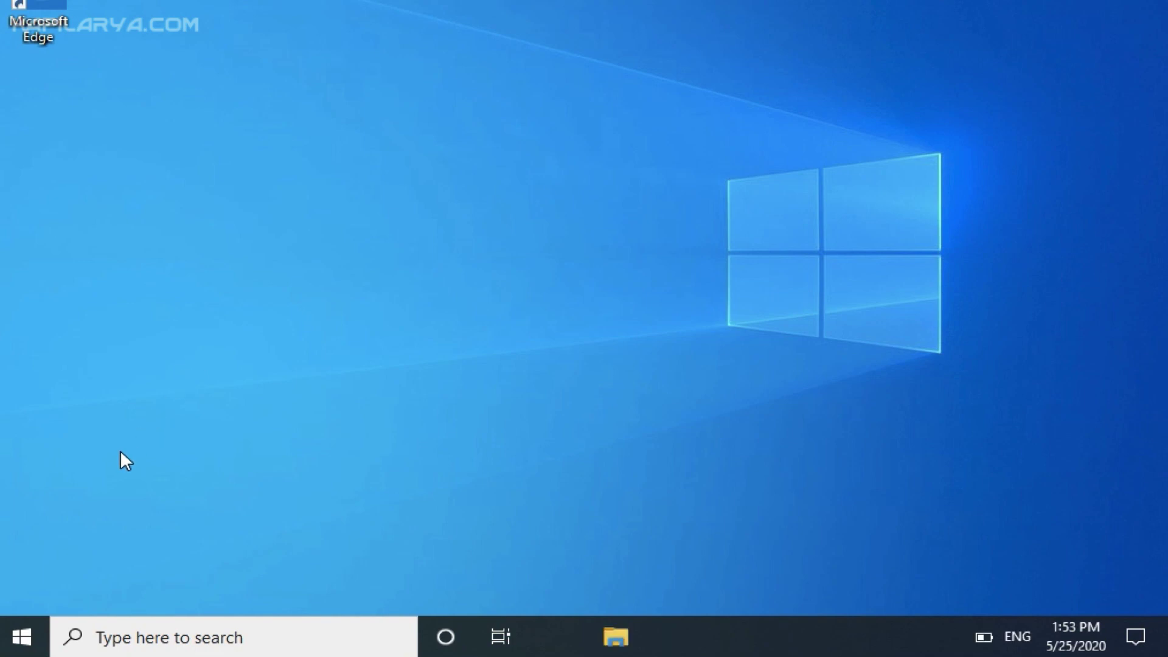
# Open Settings from the Start quick menu and go to Accounts
pyautogui.rightClick(23, 640)
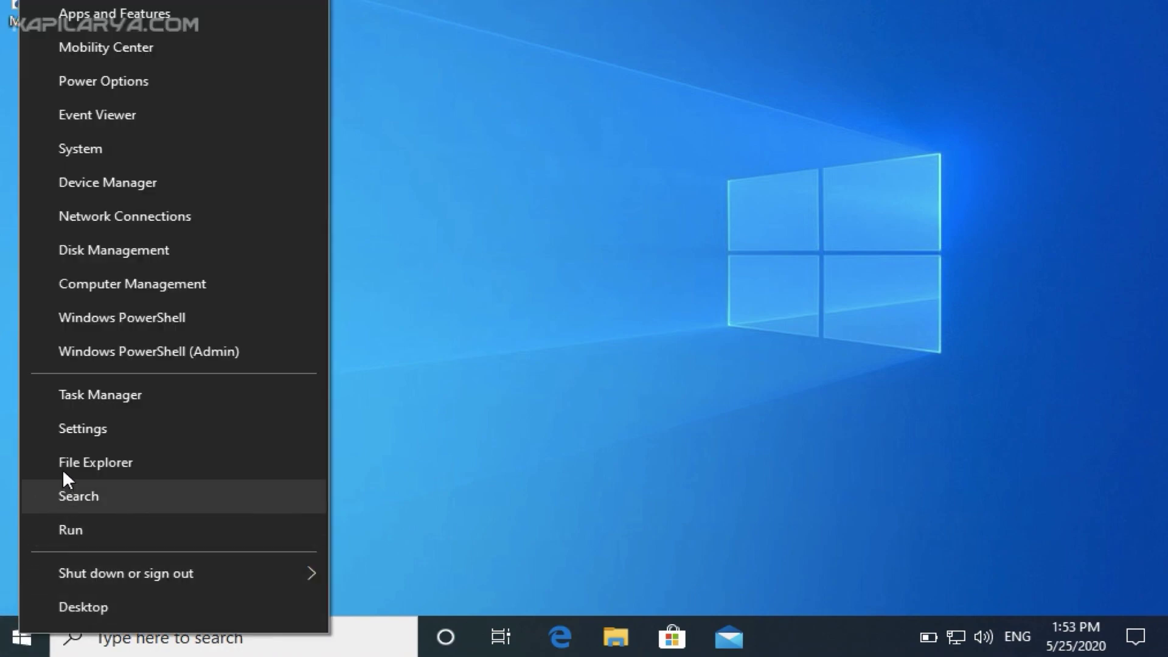
pyautogui.click(78, 429)
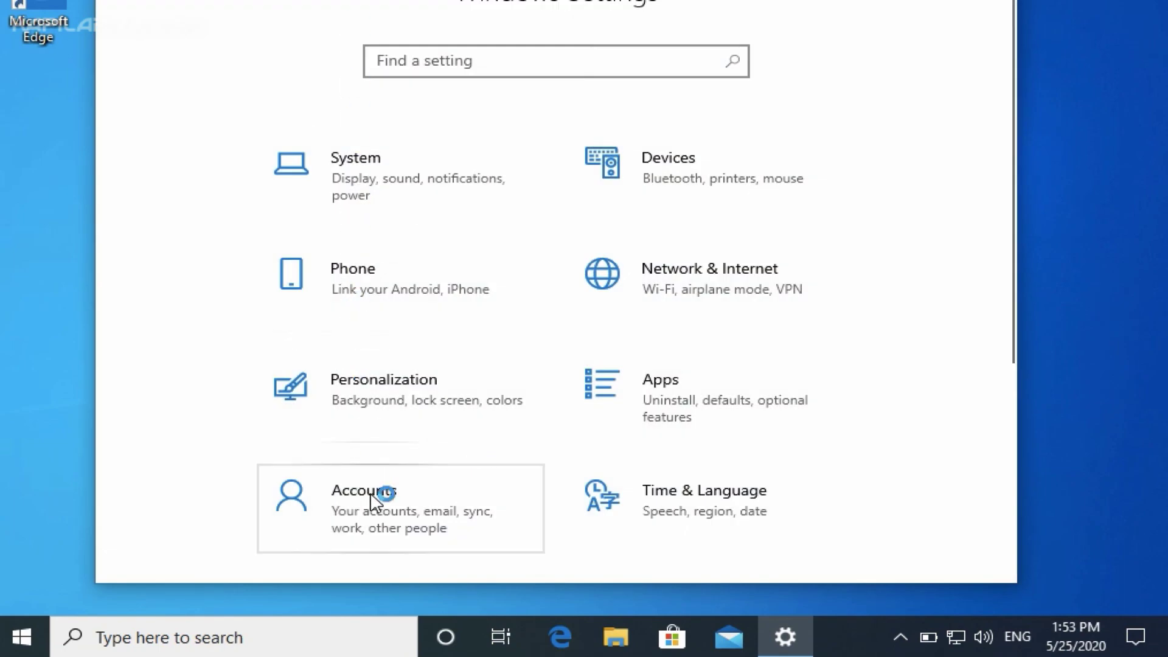
pyautogui.click(324, 457)
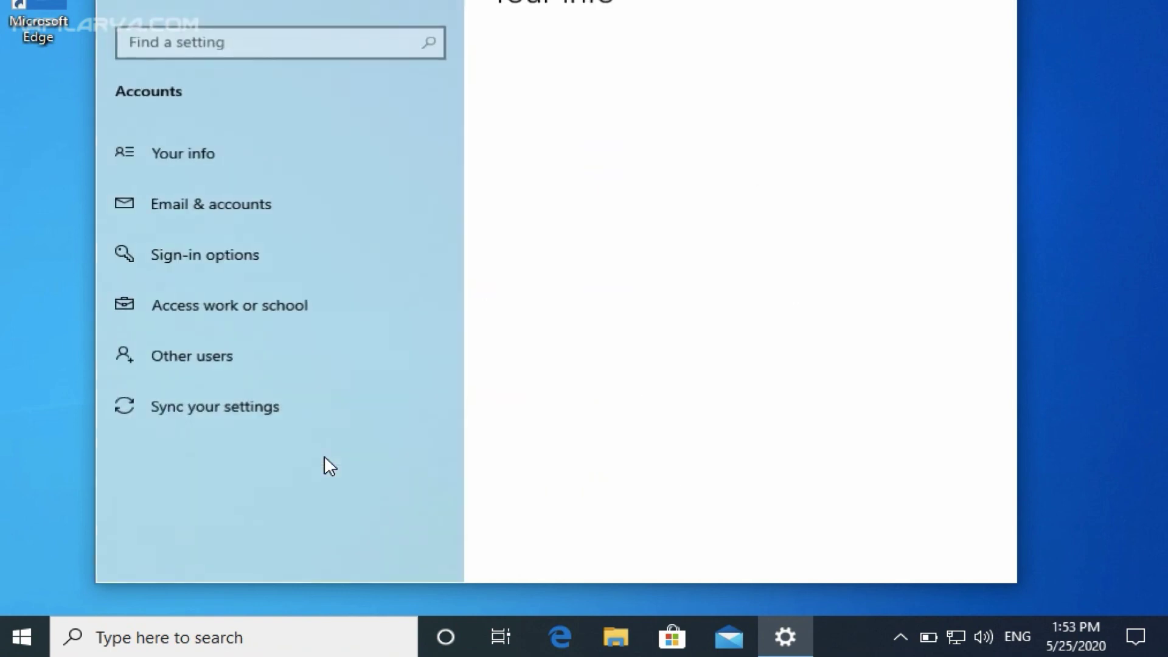